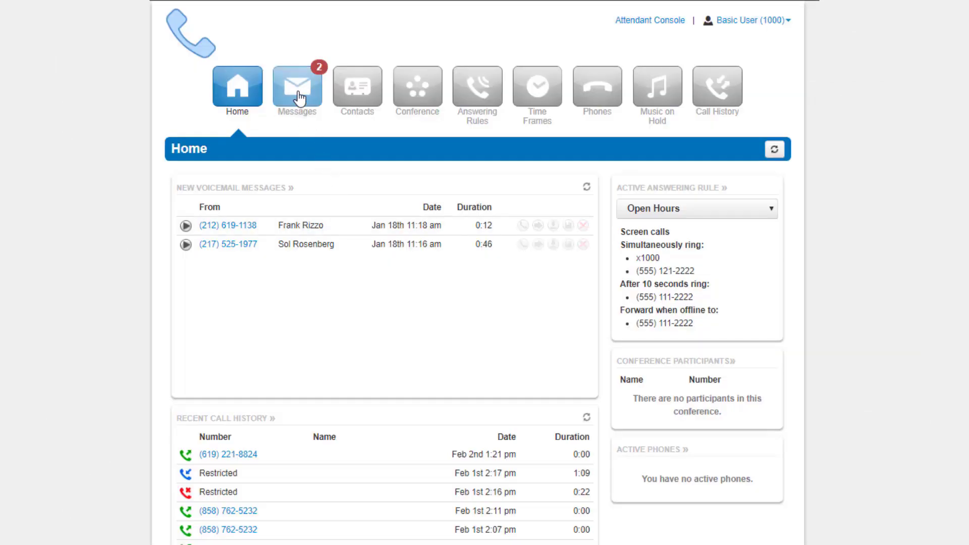
# - In Messages, view the Saved voicemail folder, then switch the list to Trash
pyautogui.click(299, 98)
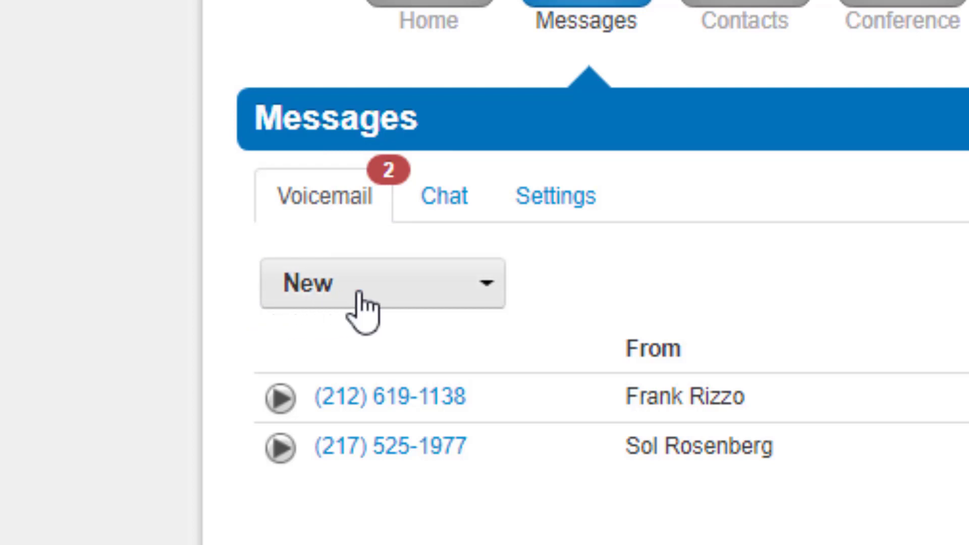
pyautogui.click(479, 286)
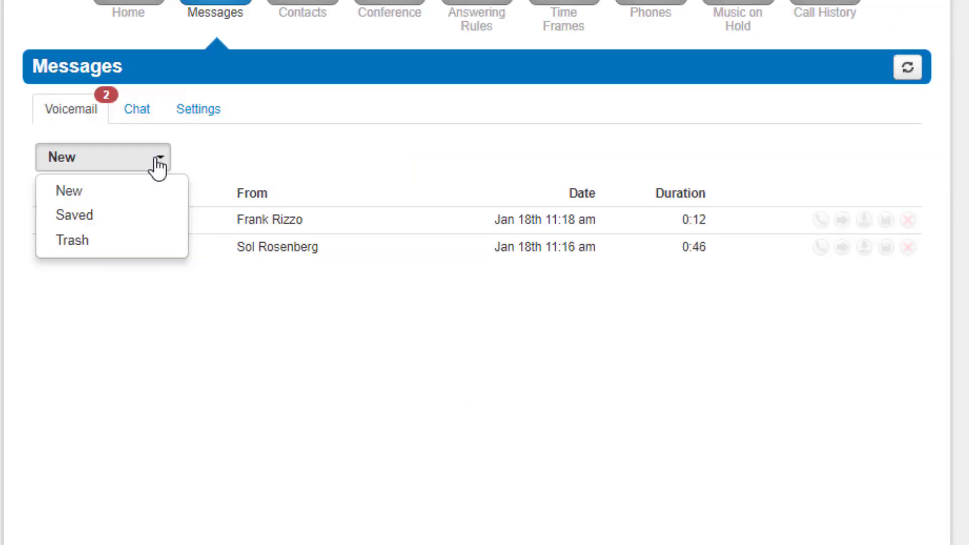
pyautogui.click(149, 217)
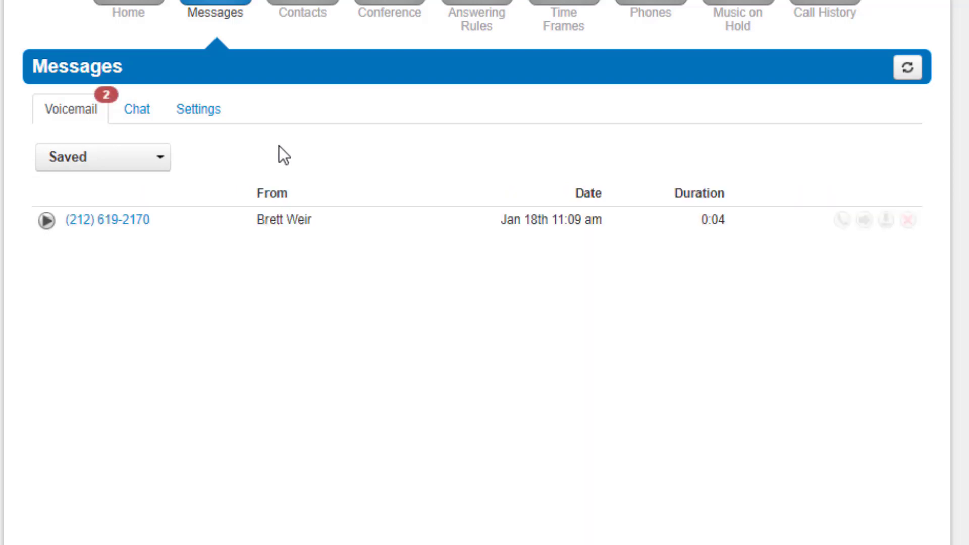
pyautogui.click(159, 160)
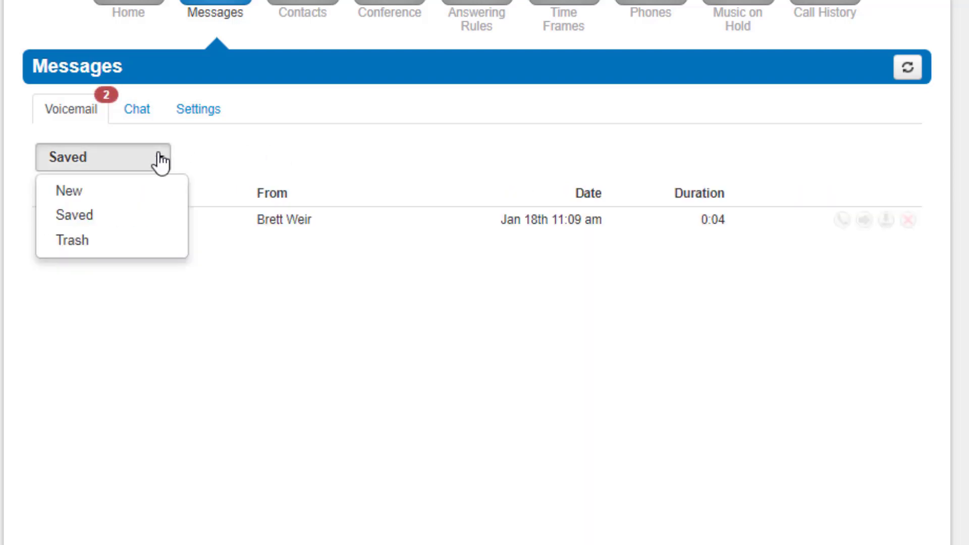
pyautogui.click(141, 245)
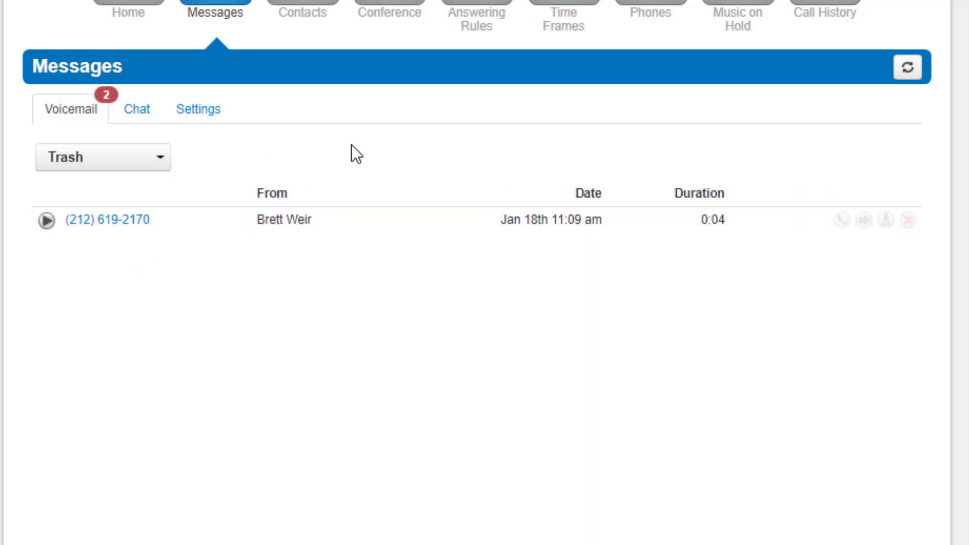
# - Return to the New voicemail folder and play the 11:18 am message
pyautogui.click(136, 163)
pyautogui.click(126, 199)
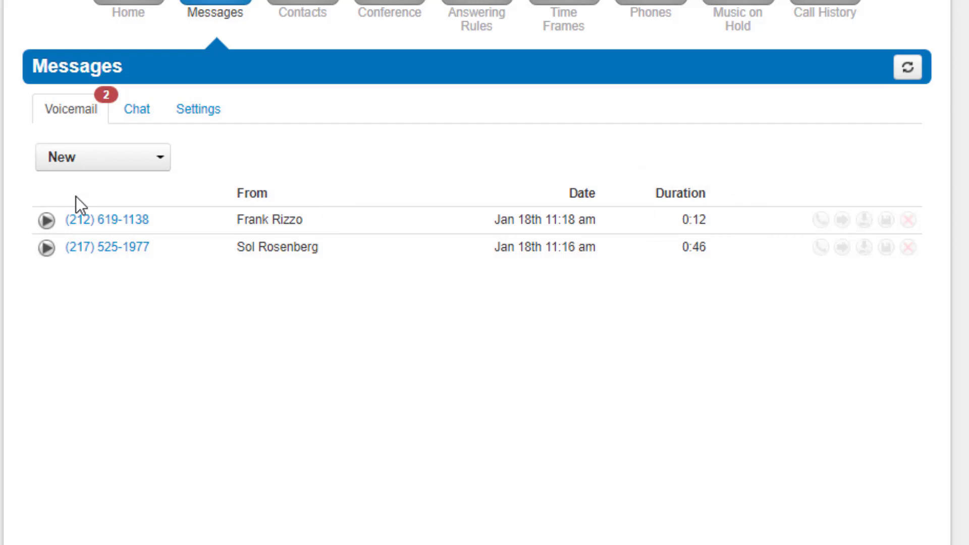
pyautogui.click(46, 220)
# - Stop playback and call back the caller of the 11:18 am voicemail
pyautogui.click(46, 222)
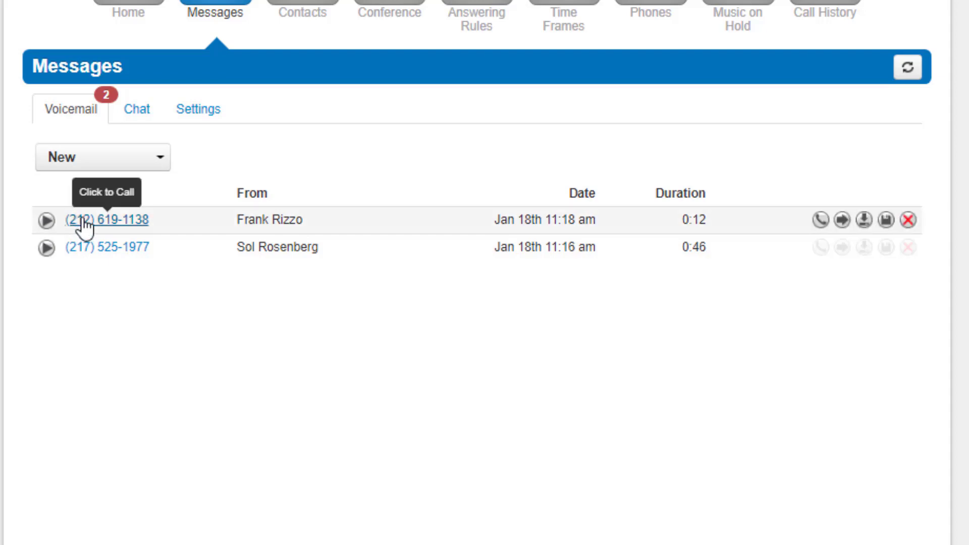
pyautogui.click(130, 231)
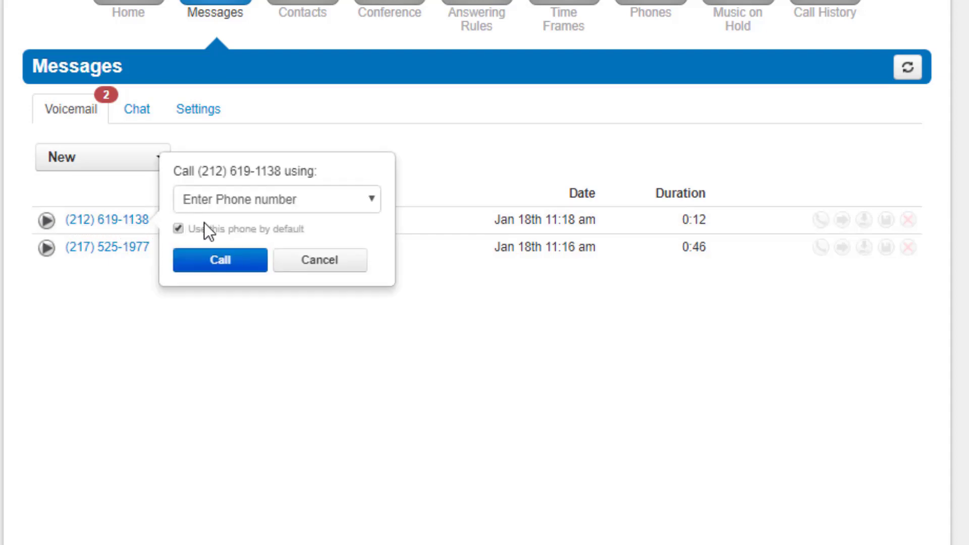
pyautogui.click(229, 260)
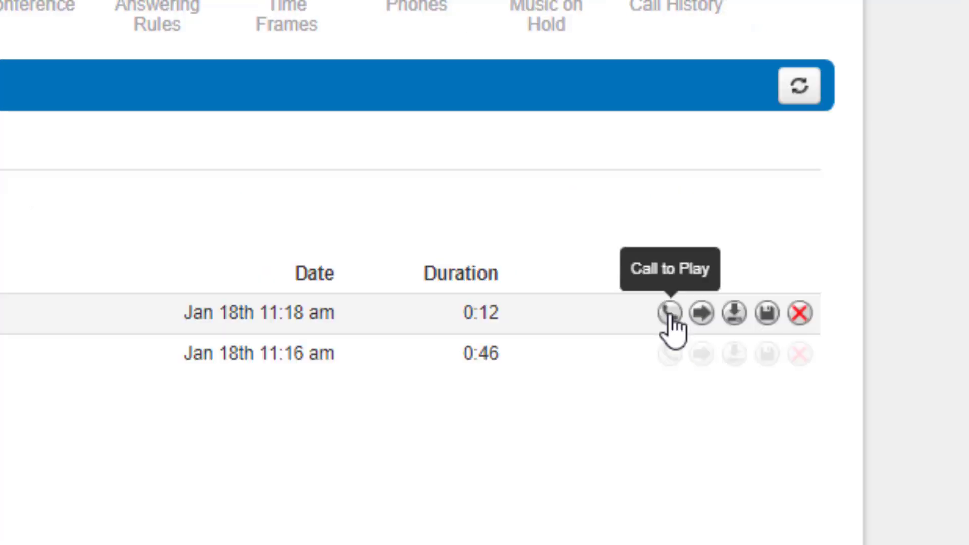
# - Forward the 11:18 am voicemail to extension 1001, then save it out of New
pyautogui.click(703, 314)
pyautogui.write('1001')
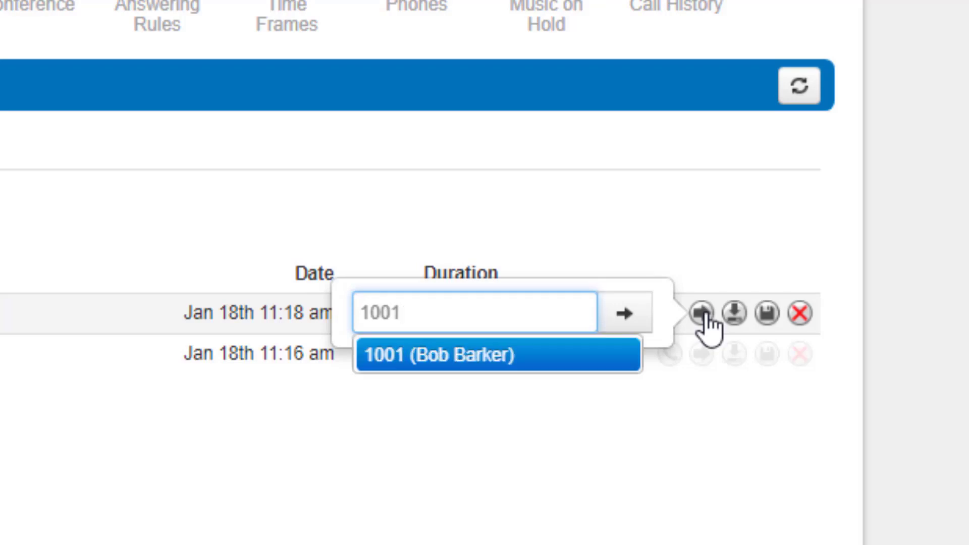
pyautogui.press('Escape')
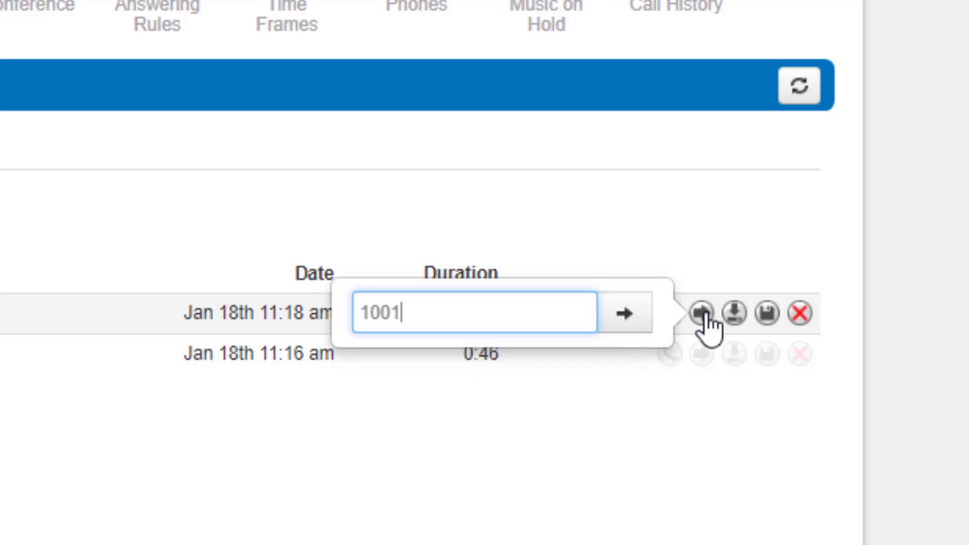
pyautogui.click(703, 315)
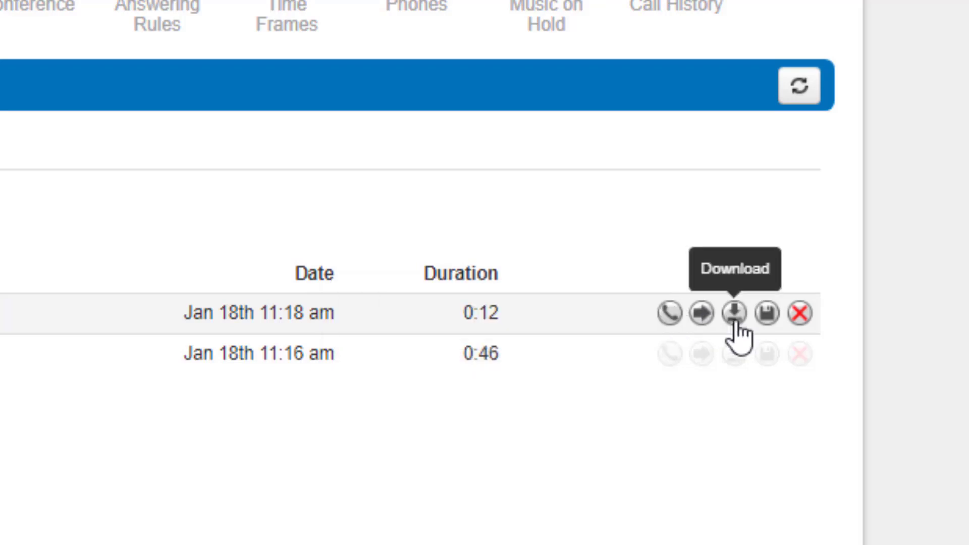
pyautogui.click(766, 317)
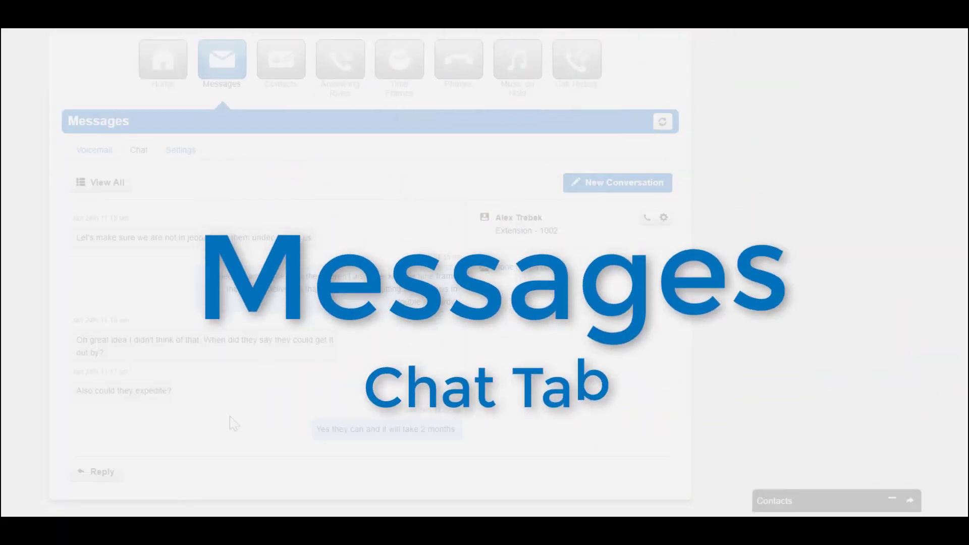
# - Open a reply window on one chat, then open another conversation from the list
pyautogui.click(102, 473)
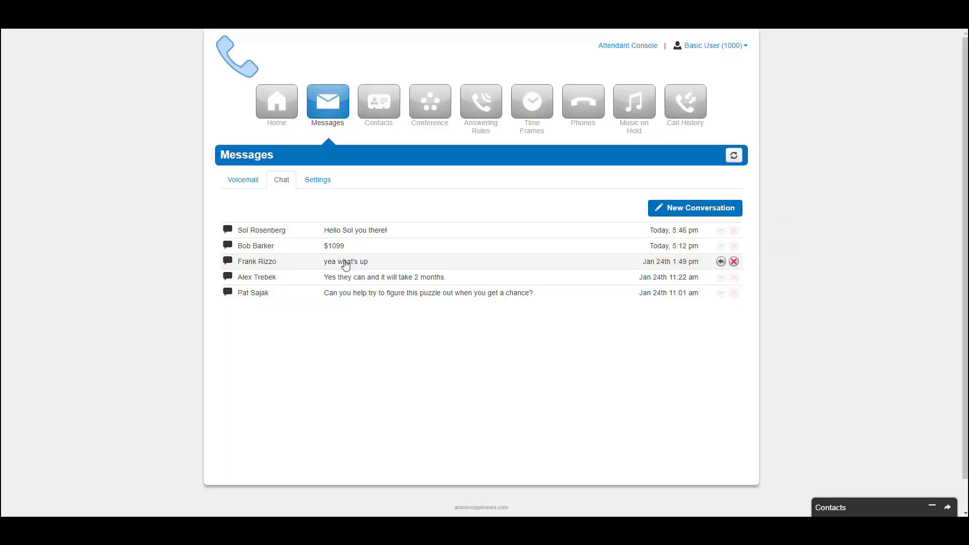
pyautogui.click(346, 265)
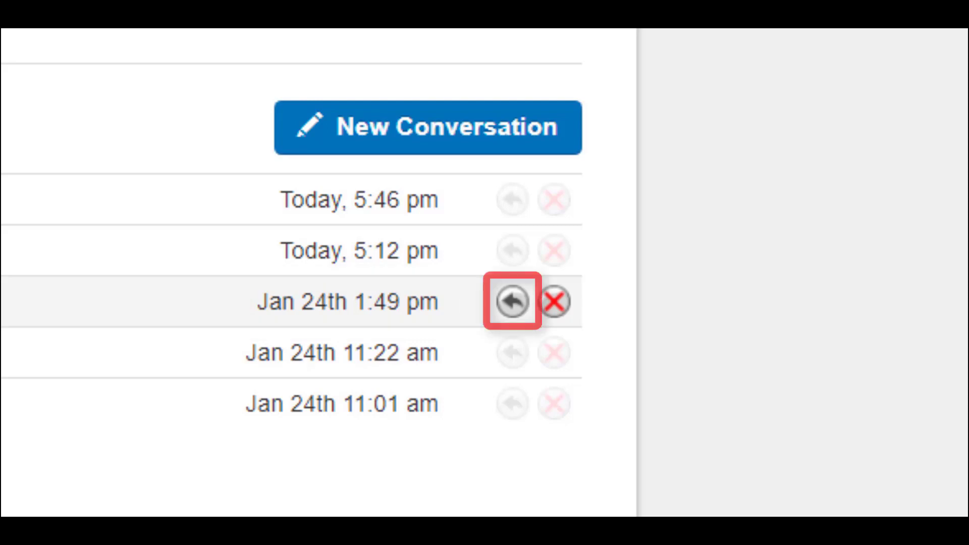
# - Open the 1:49 pm conversation, cancel a call to extension 1005, and delete the conversation
pyautogui.click(345, 266)
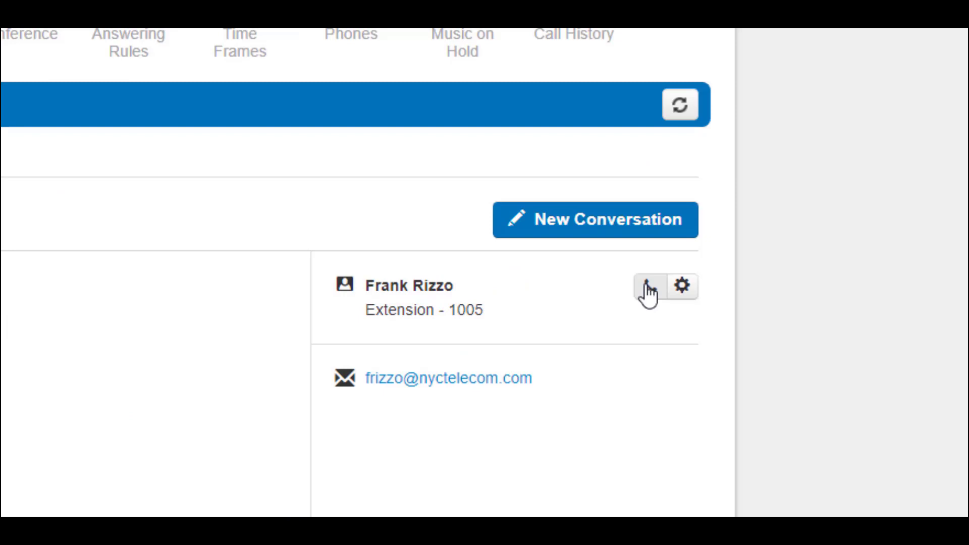
pyautogui.click(648, 290)
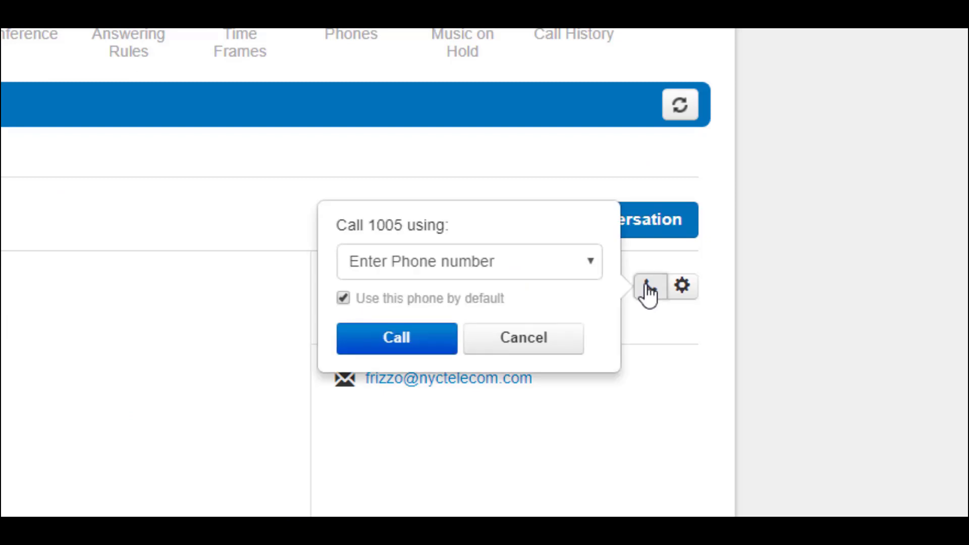
pyautogui.click(527, 339)
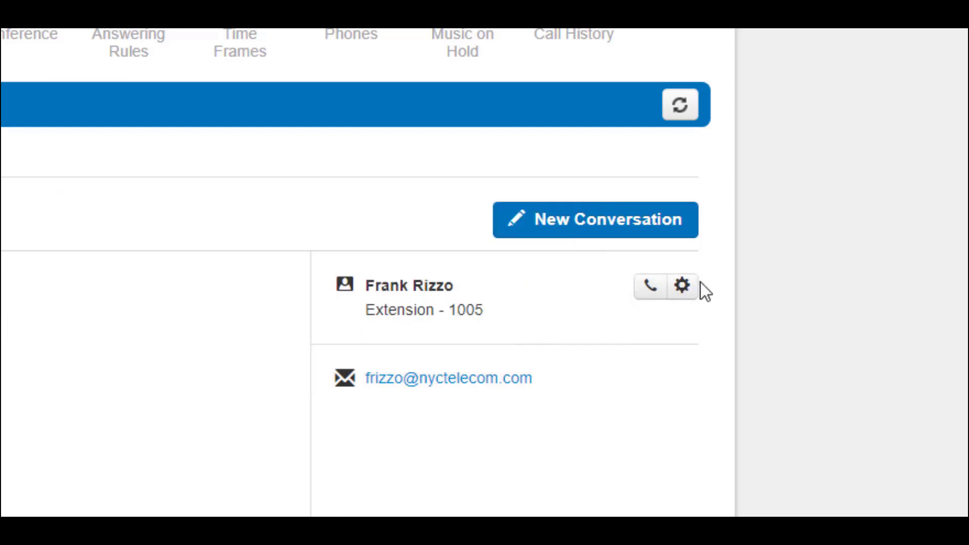
pyautogui.click(682, 288)
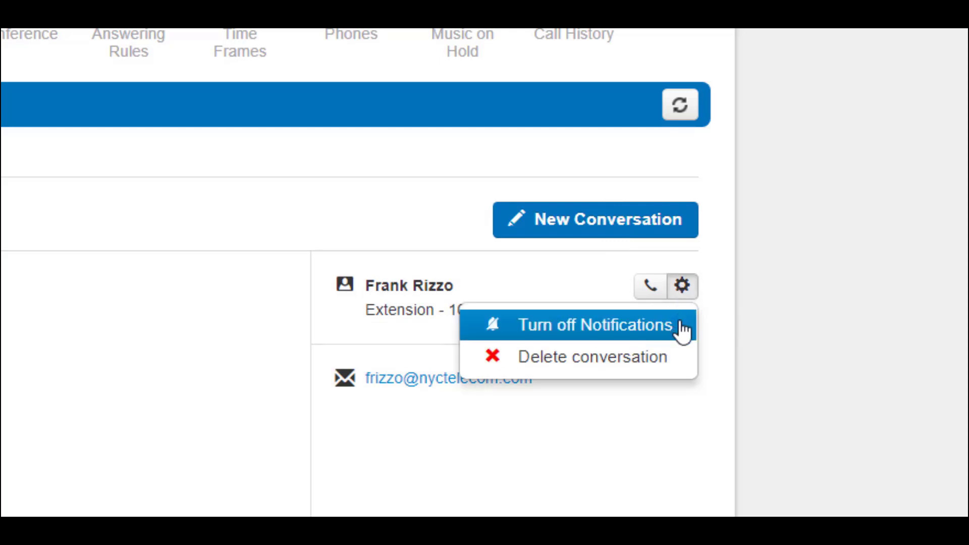
pyautogui.click(674, 371)
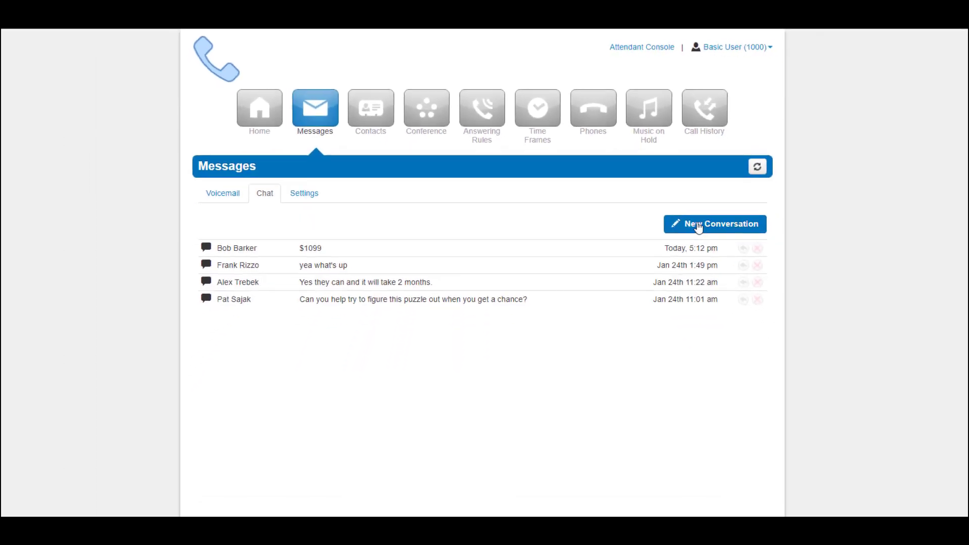
# - Send a short hello message to a searched contact in a new chat, then open another contact's chat
pyautogui.click(838, 321)
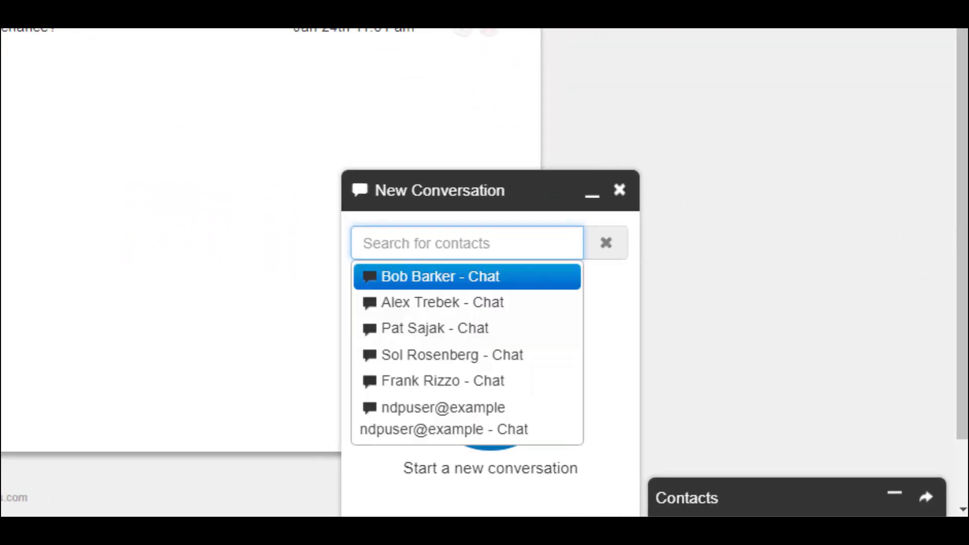
pyautogui.write('sol')
pyautogui.press('Return')
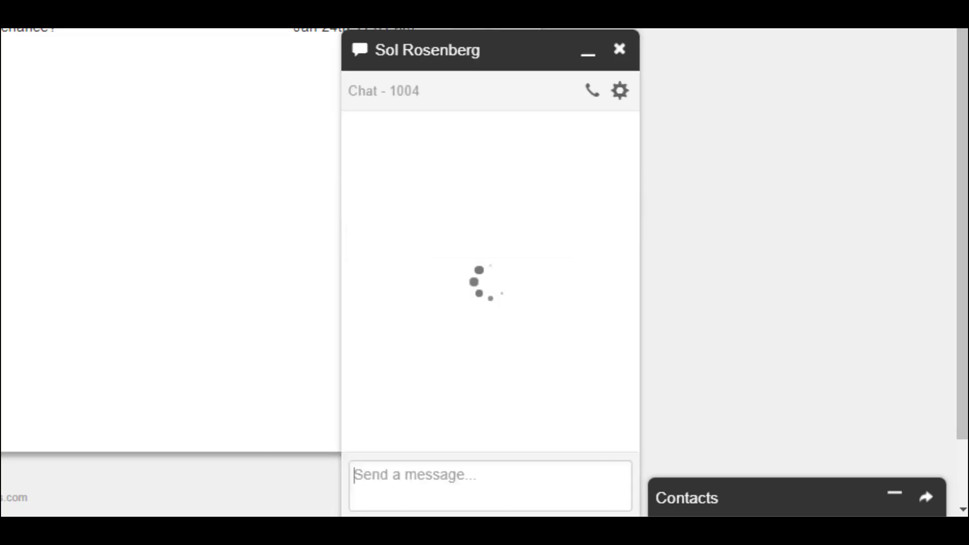
pyautogui.write('Hello Sol you there!')
pyautogui.press('Return')
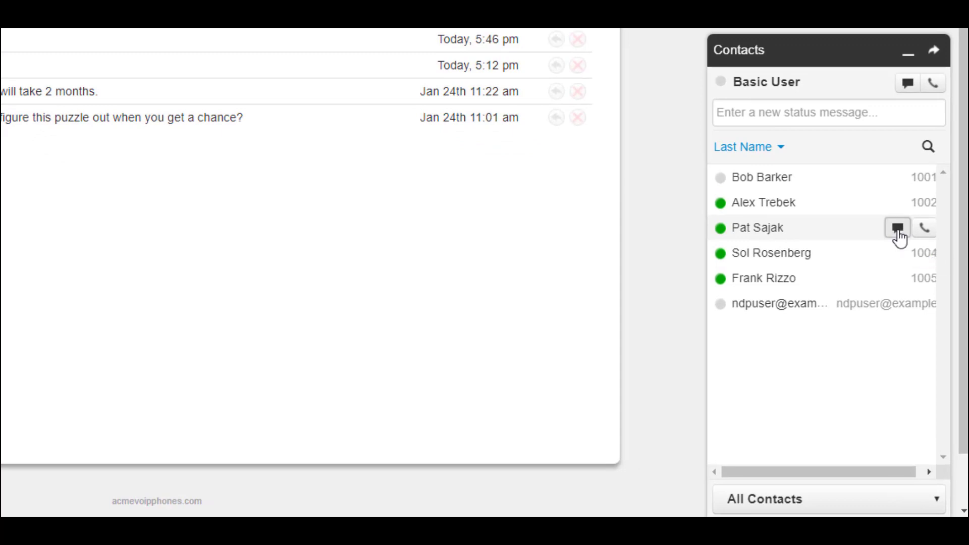
pyautogui.click(898, 230)
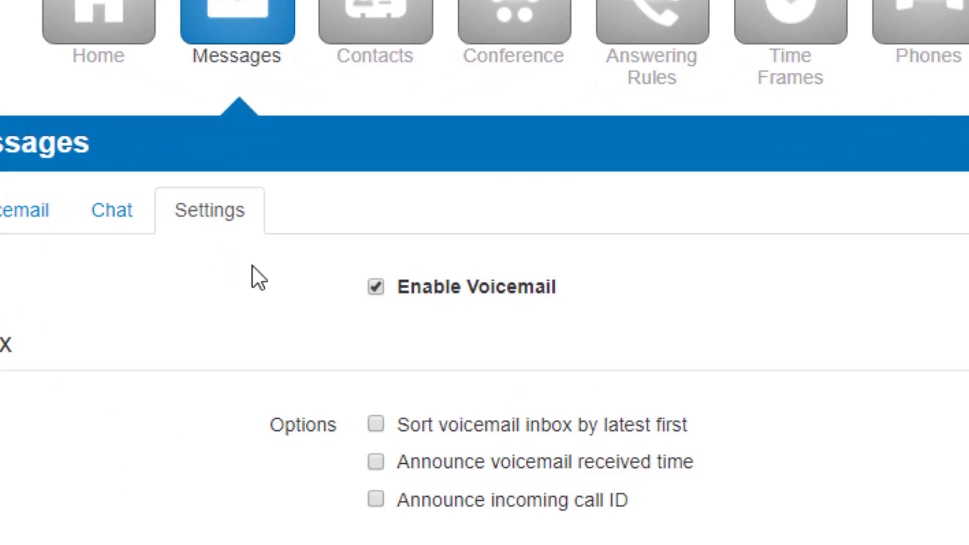
pyautogui.click(375, 292)
pyautogui.click(376, 293)
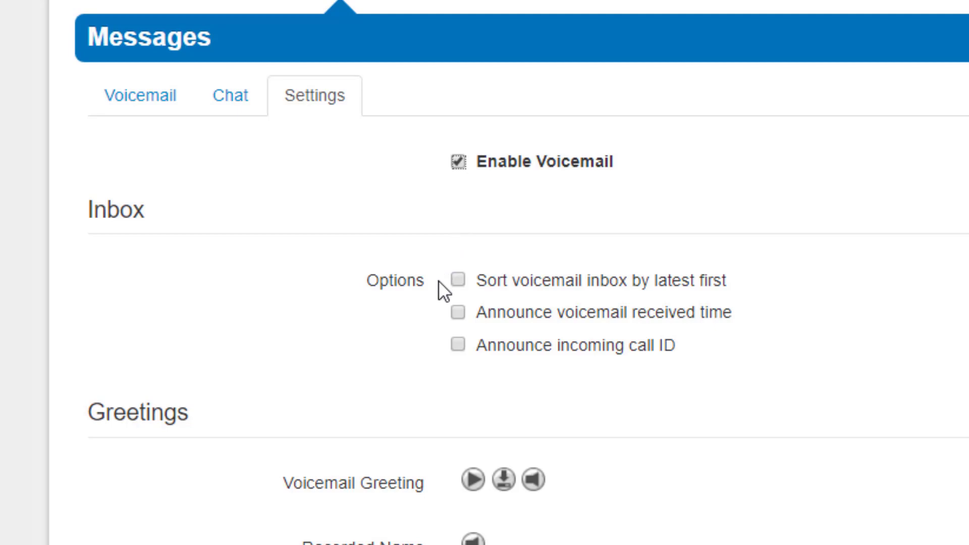
# - Enable sorting the voicemail inbox latest first and announcing each voicemail's received time
pyautogui.click(460, 284)
pyautogui.click(458, 313)
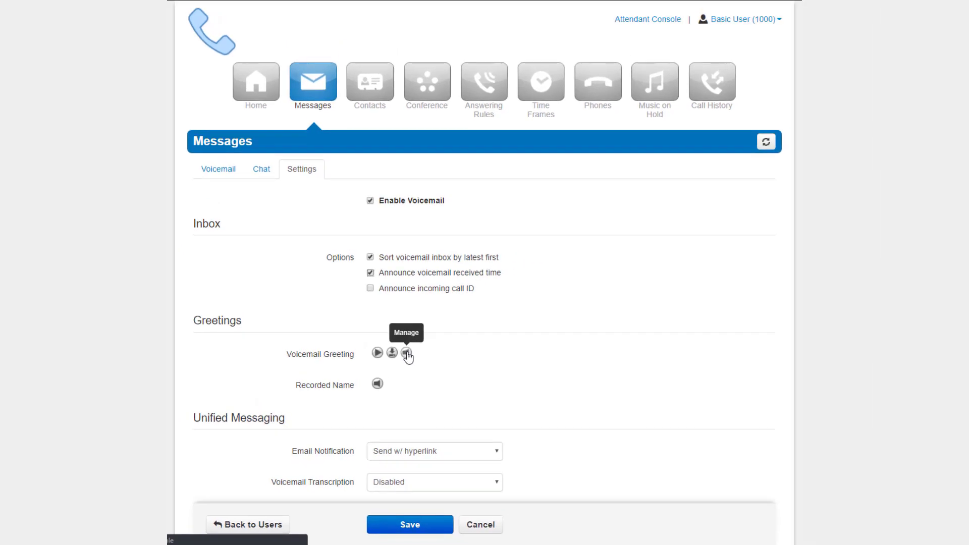
# - Upload voicegreeting01.mp3 as a voicemail greeting named 'VM greeting'
pyautogui.click(528, 254)
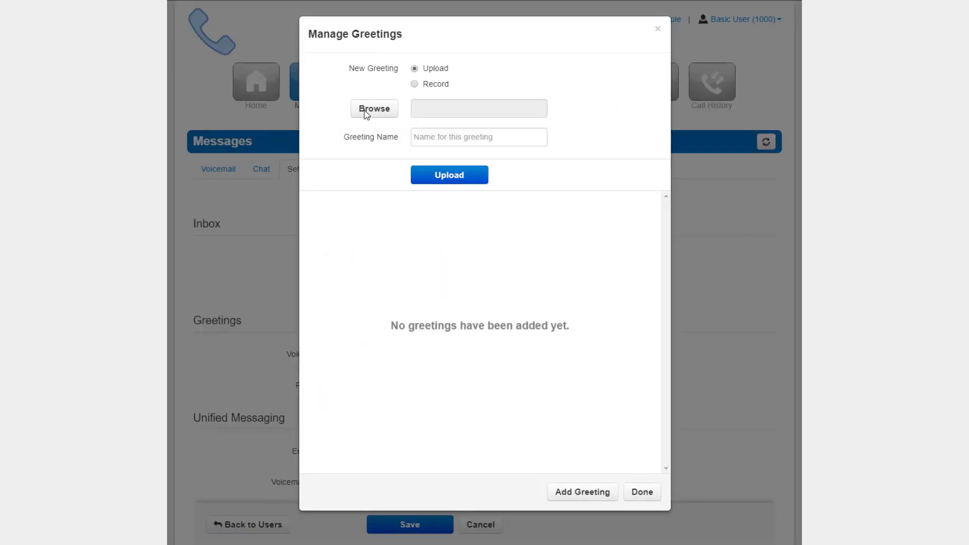
pyautogui.click(367, 109)
pyautogui.doubleClick(386, 97)
pyautogui.click(435, 134)
pyautogui.write('VM greeting')
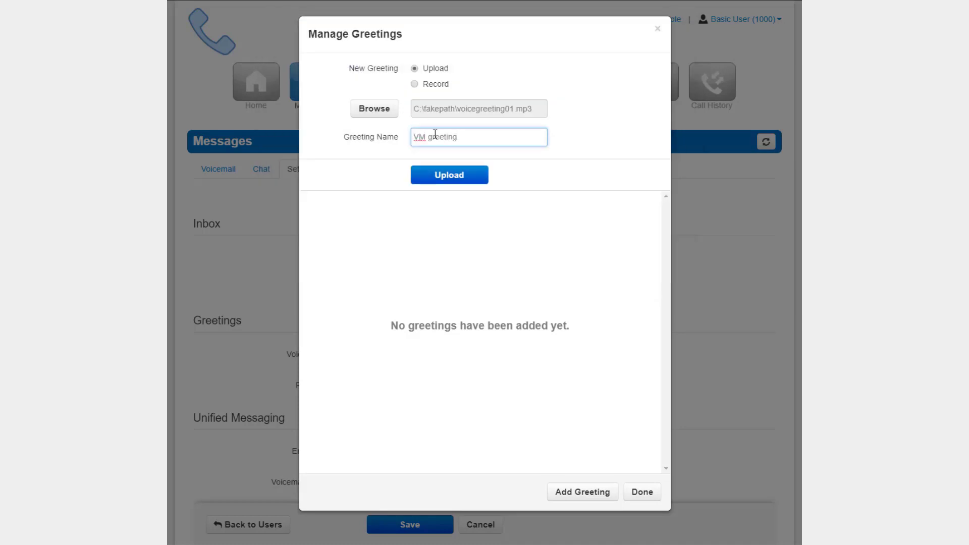
pyautogui.click(457, 176)
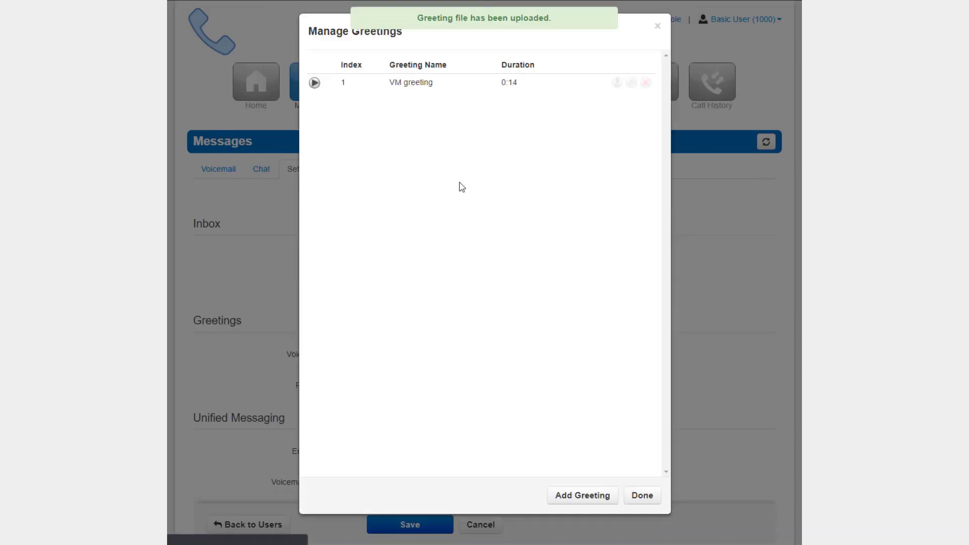
pyautogui.hotkey('ctrl', '-')
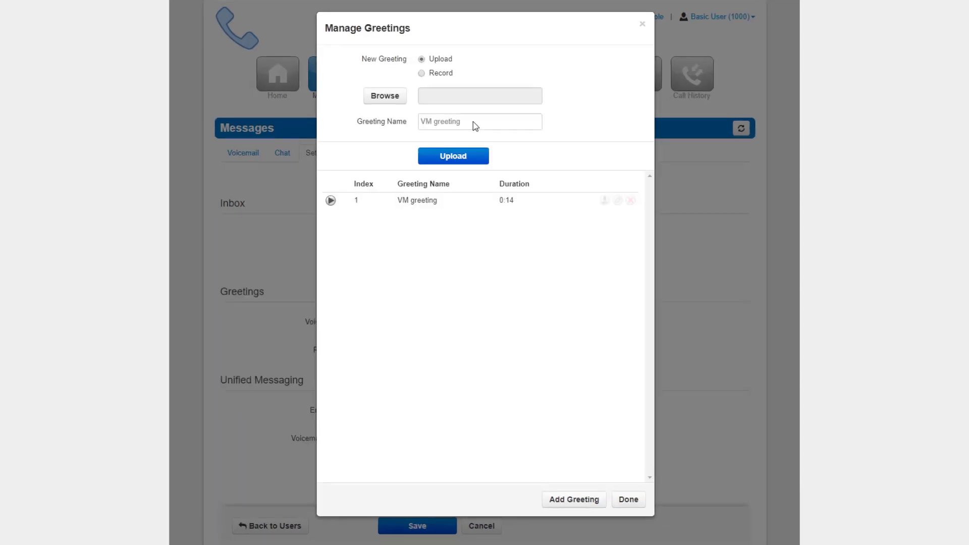
# - Record a second greeting named 'VM greeting2' by calling extension 1000
pyautogui.click(423, 74)
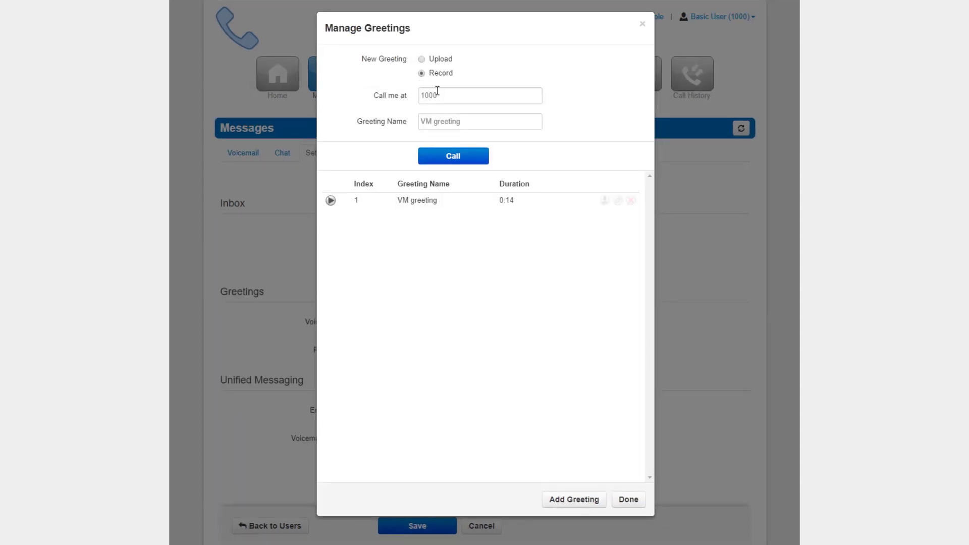
pyautogui.click(470, 123)
pyautogui.write('2')
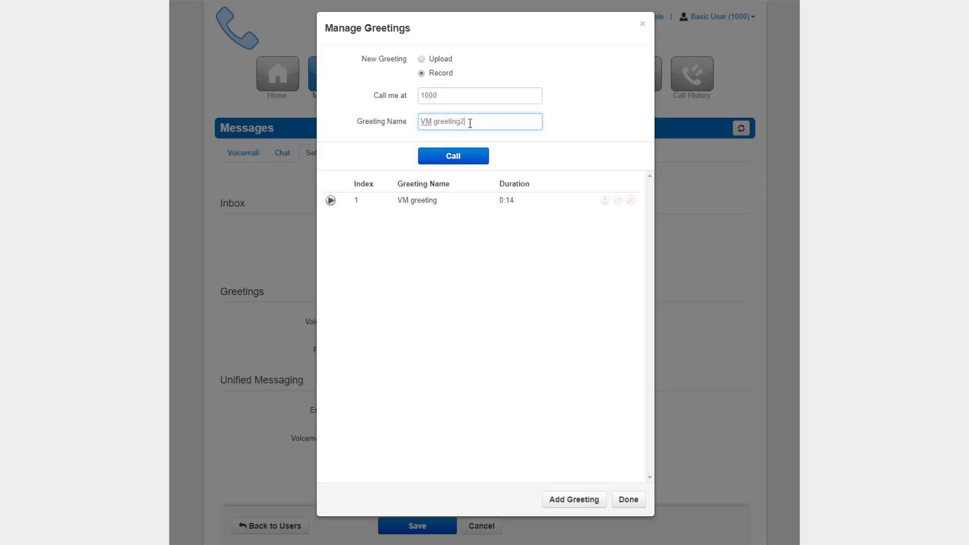
pyautogui.click(462, 158)
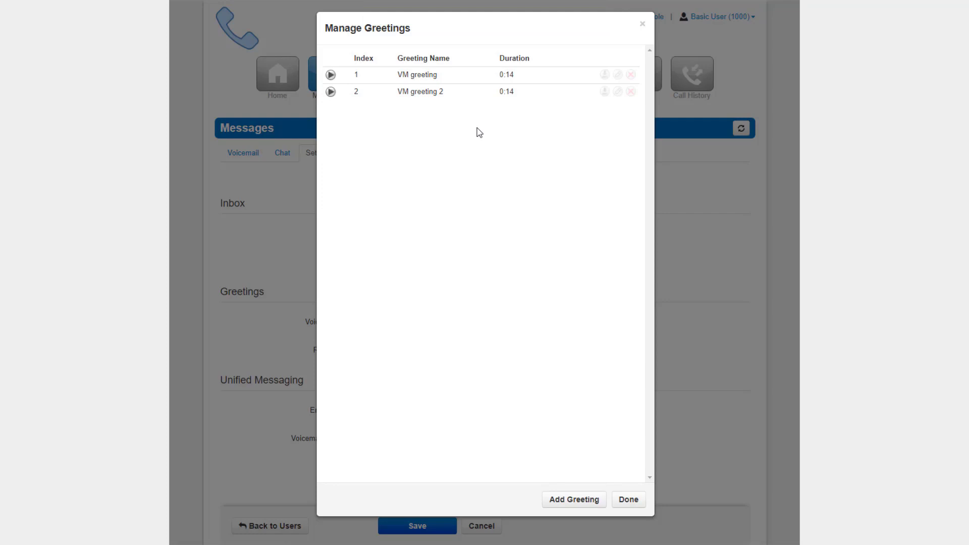
# - Close greeting management, try VM greeting 2, then set 1 - VM greeting active again
pyautogui.click(640, 498)
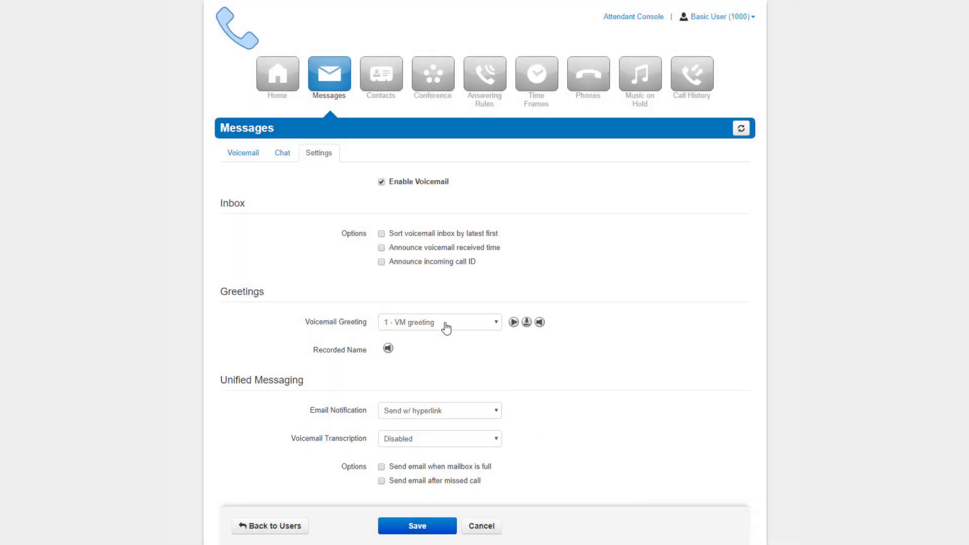
pyautogui.click(446, 326)
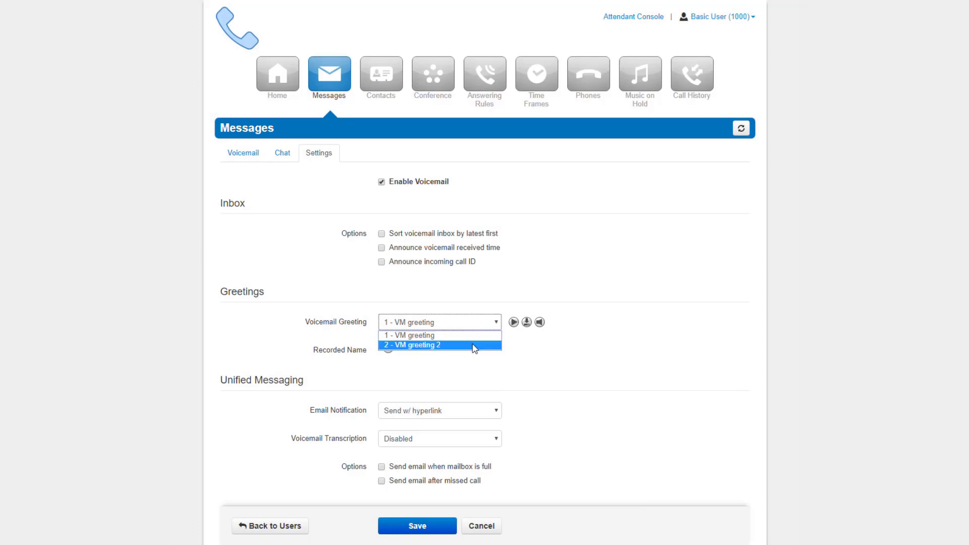
pyautogui.click(474, 346)
pyautogui.click(474, 321)
pyautogui.click(468, 333)
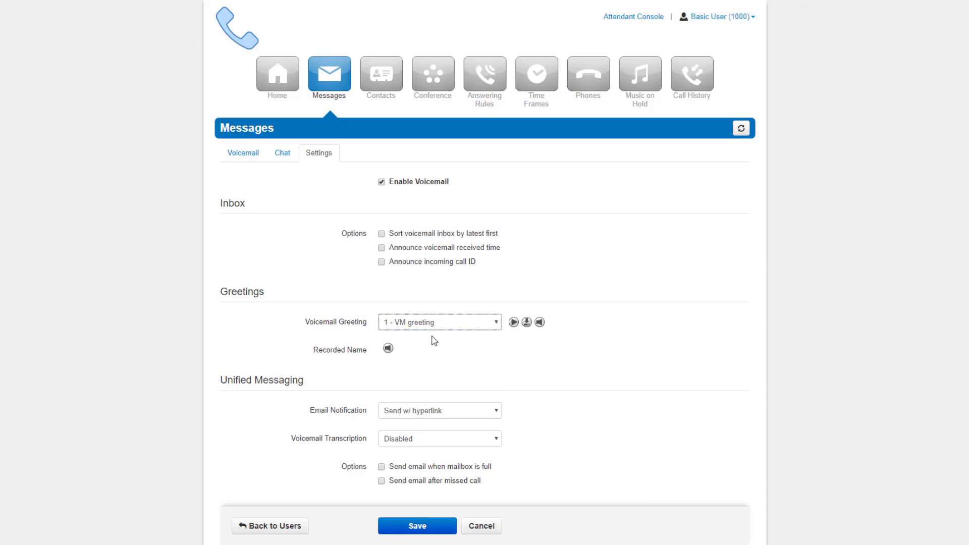
# - Upload Name_recording.mp3 as the recorded name
pyautogui.click(387, 350)
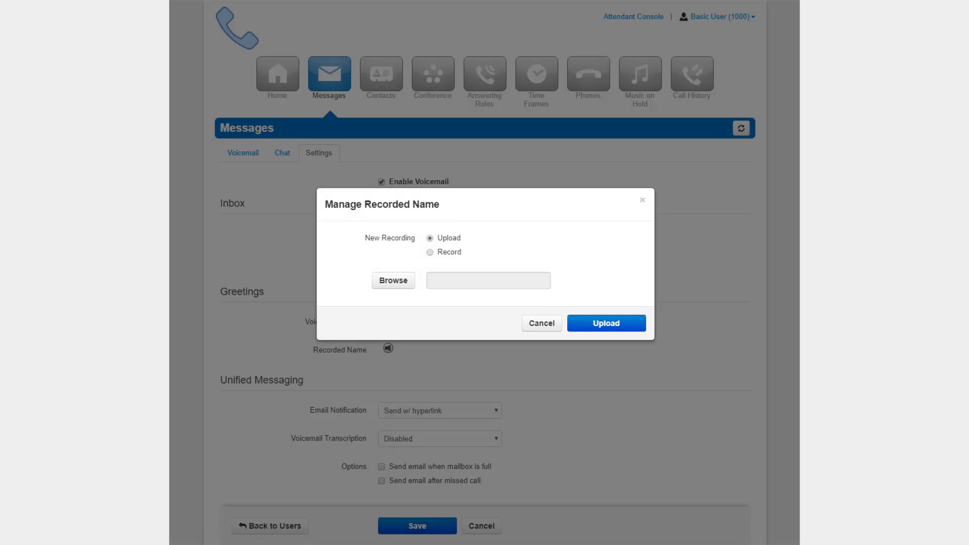
pyautogui.click(394, 279)
pyautogui.doubleClick(396, 97)
pyautogui.click(603, 327)
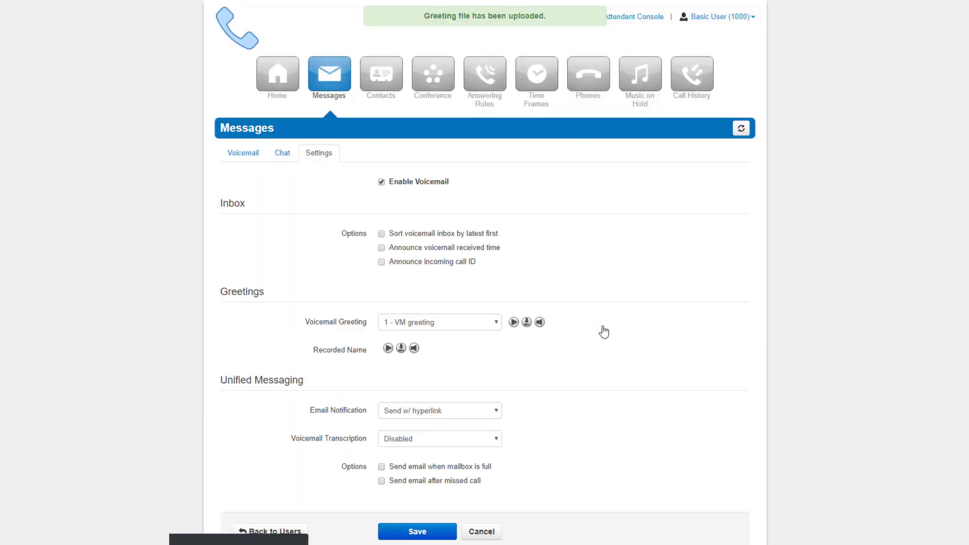
# - Record the name by phone call and finish the recording
pyautogui.click(414, 348)
pyautogui.click(430, 251)
pyautogui.click(615, 325)
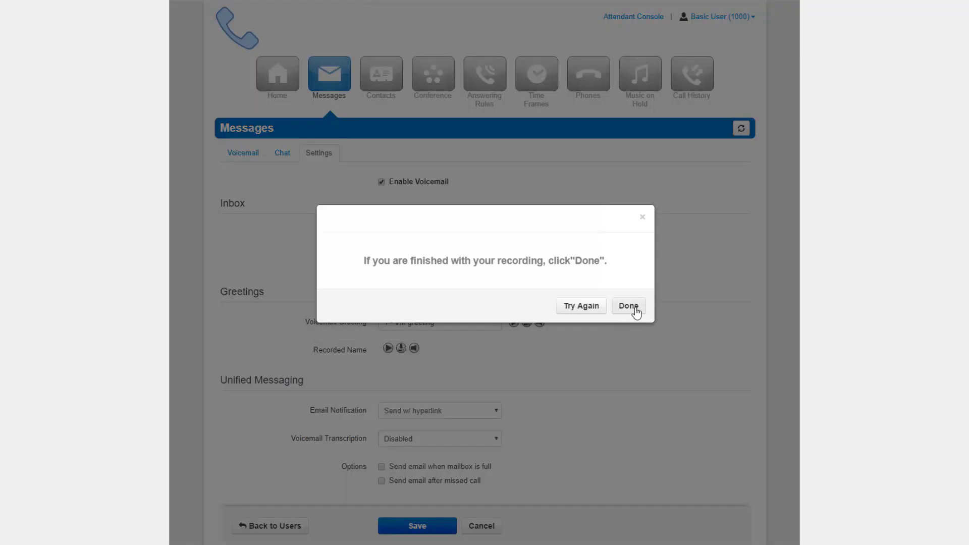
pyautogui.click(628, 306)
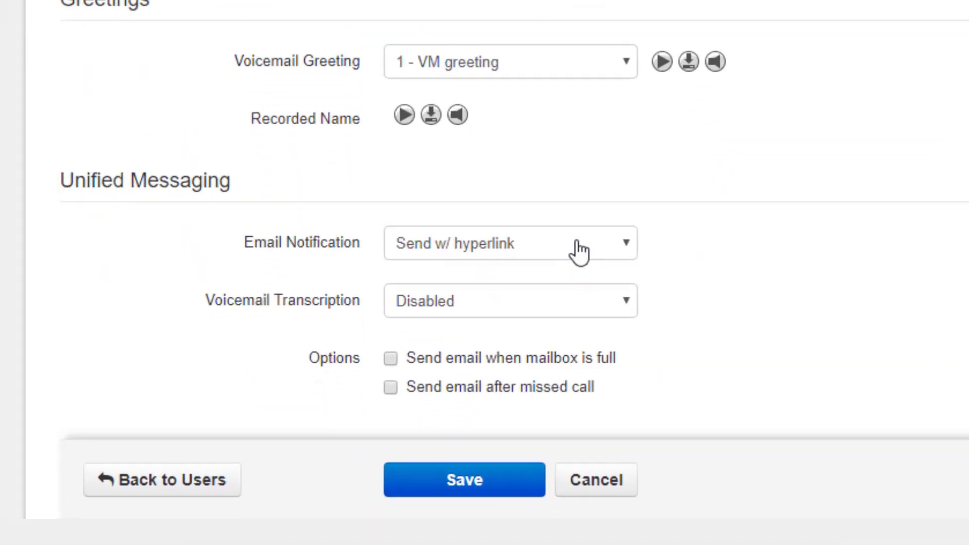
pyautogui.click(486, 391)
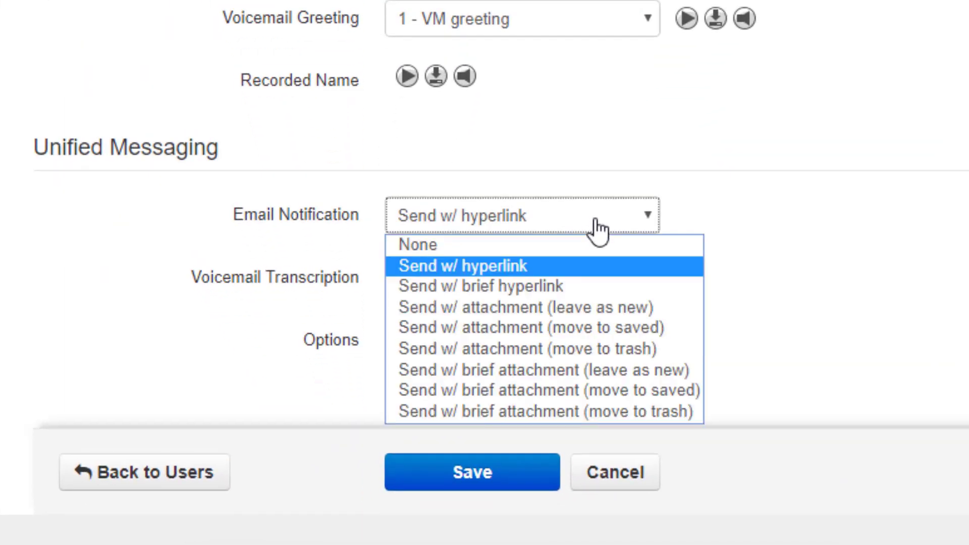